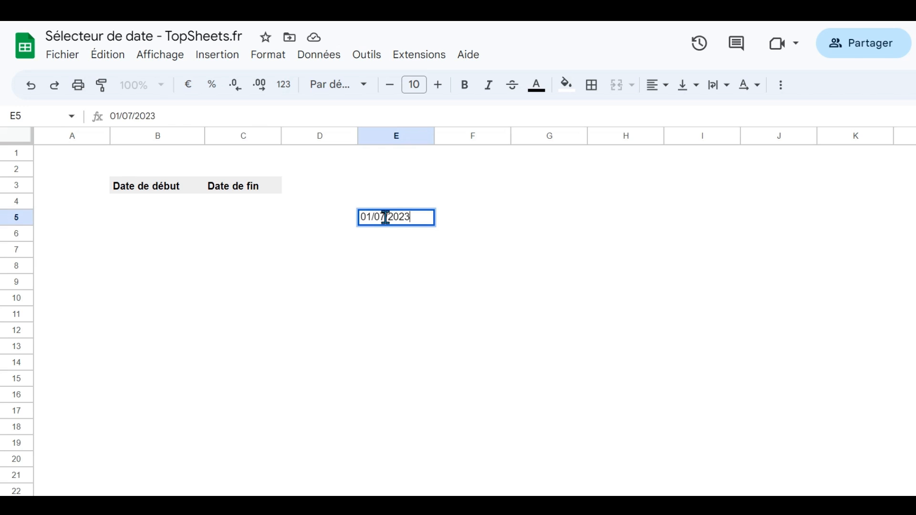
# Commit the date 01/07/2023 in cell E5 and change it to 19/07/2023 with the date picker.
pyautogui.press('Return')
pyautogui.doubleClick(389, 220)
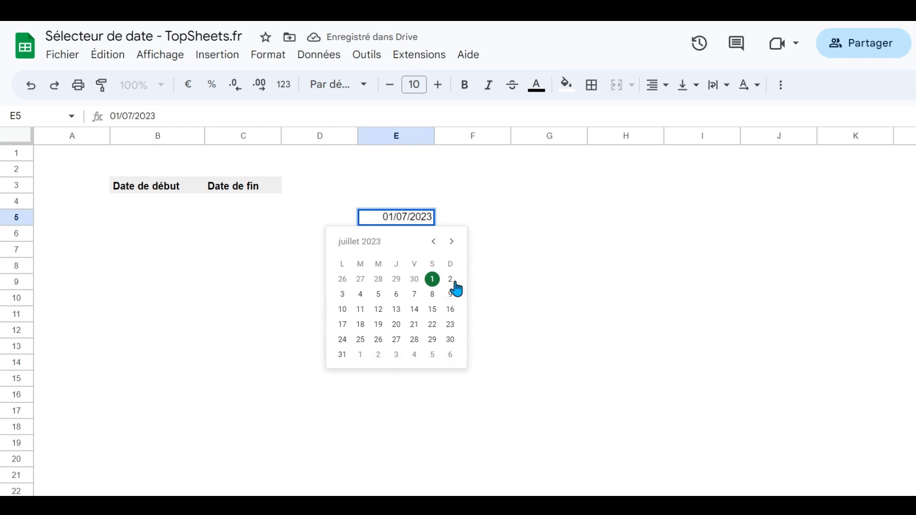
pyautogui.click(378, 325)
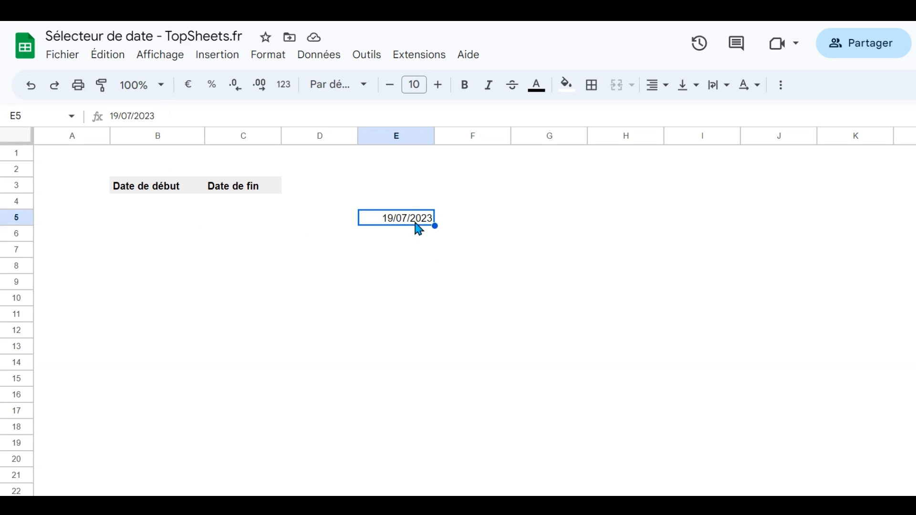
# Enter 100 in cell E7 and check whether editing that cell offers a date picker.
pyautogui.click(409, 254)
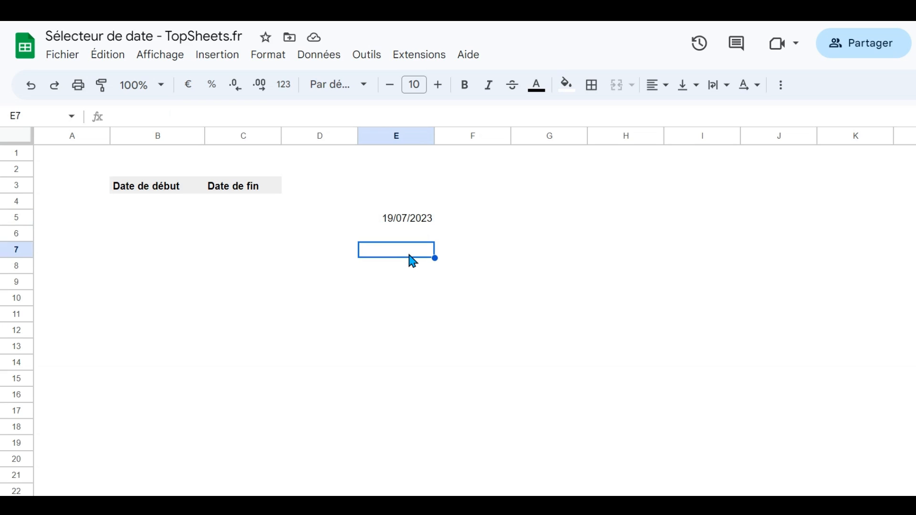
pyautogui.write('100')
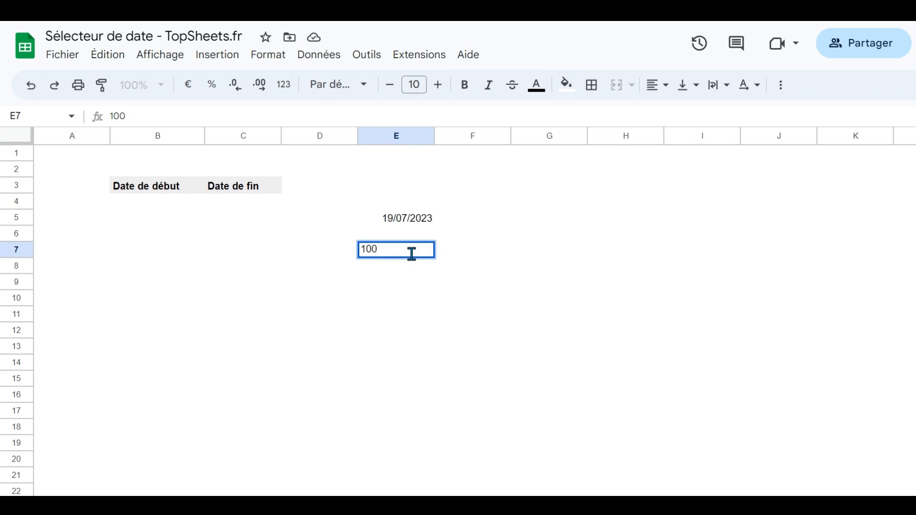
pyautogui.press('Return')
pyautogui.click(414, 257)
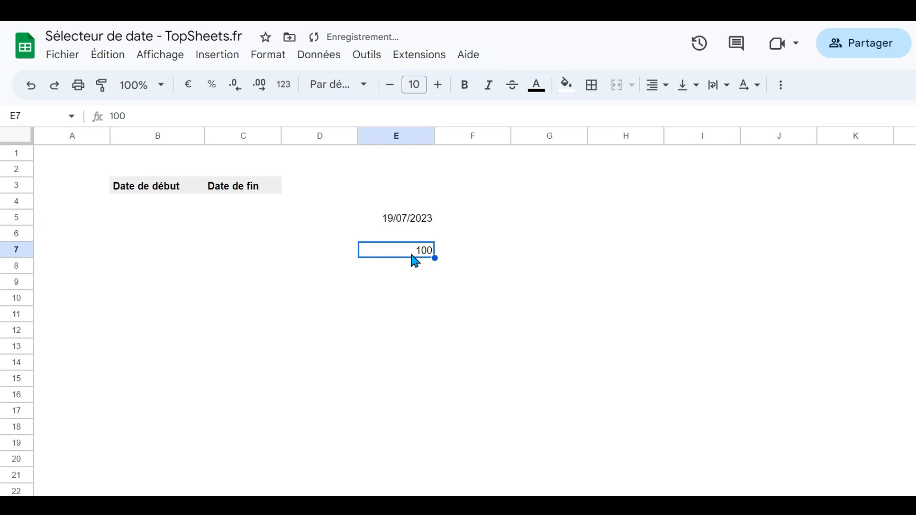
pyautogui.doubleClick(401, 250)
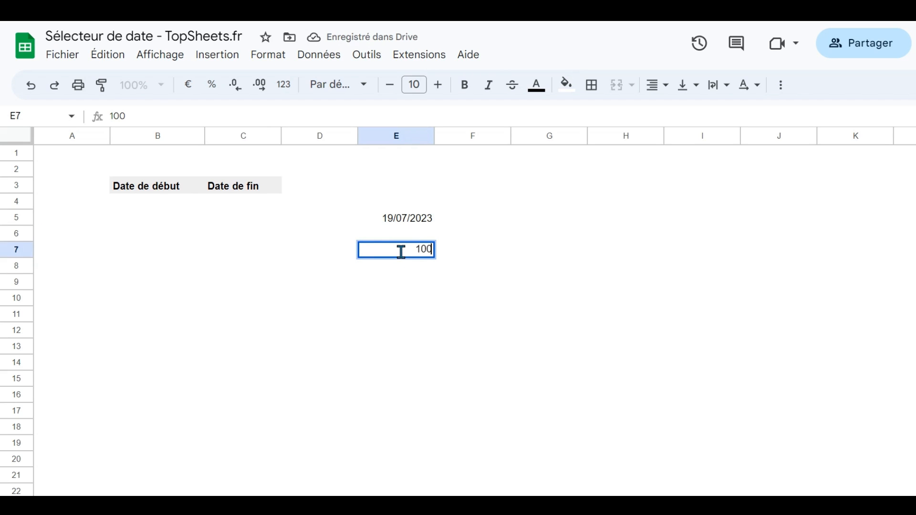
pyautogui.press('Escape')
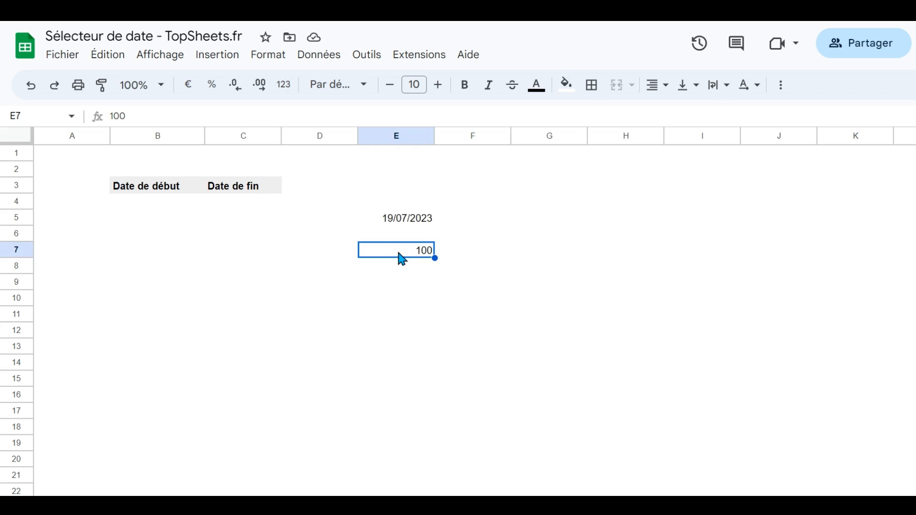
# Apply the Date number format to cell E7.
pyautogui.click(267, 59)
pyautogui.moveTo(344, 126)
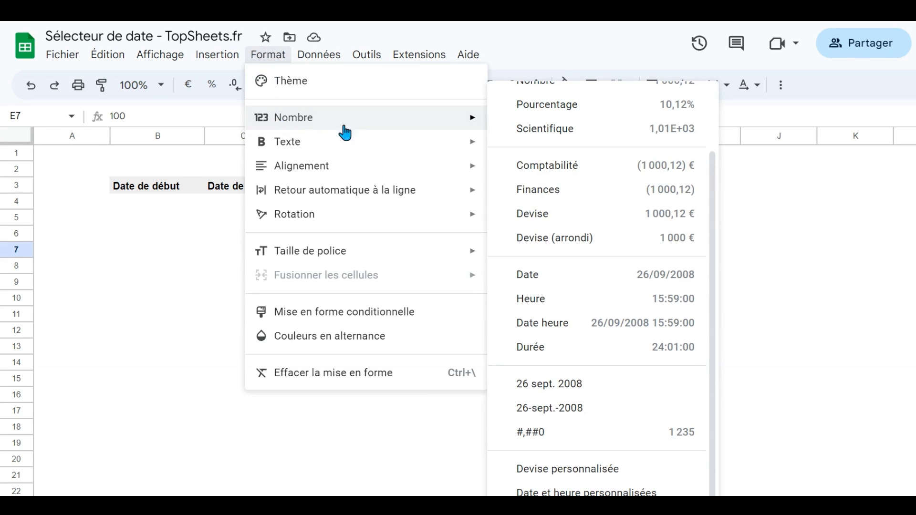
pyautogui.click(534, 274)
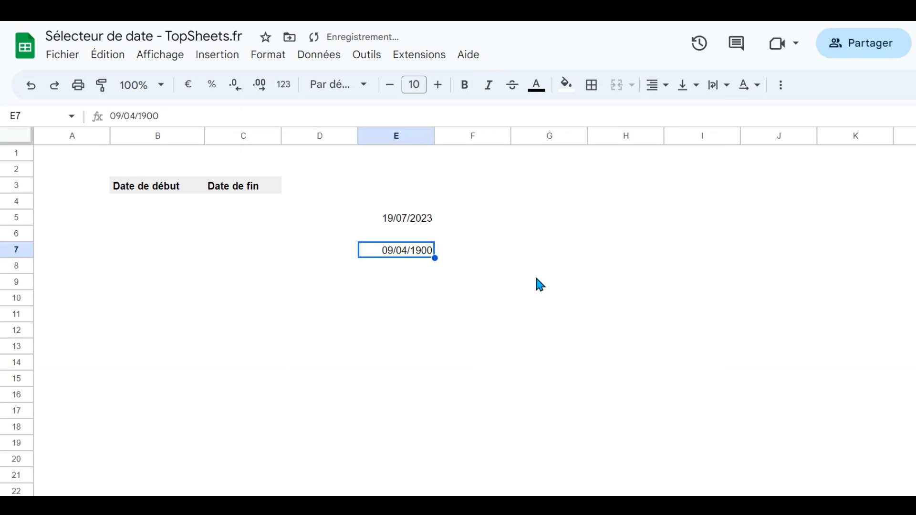
# Set the year of the date in cell E7 to 2023 and check the cell's date picker.
pyautogui.doubleClick(410, 256)
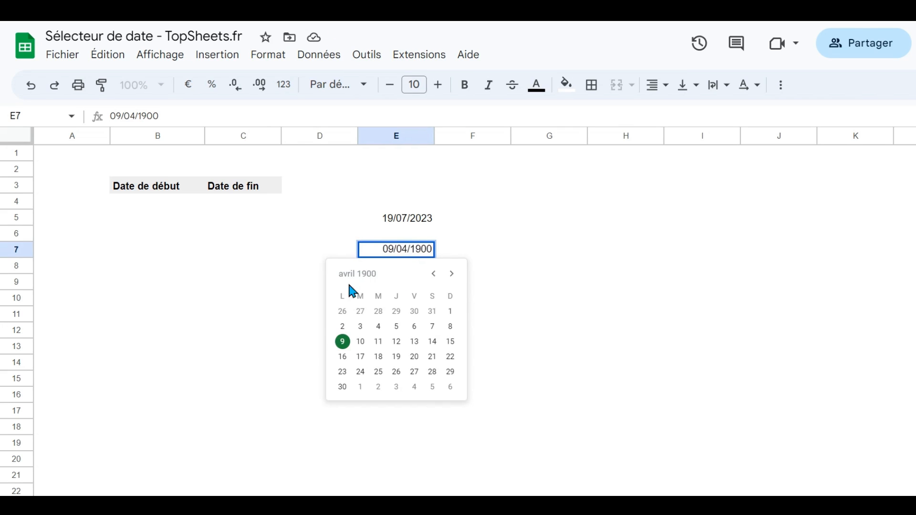
pyautogui.moveTo(410, 249); pyautogui.dragTo(437, 256)
pyautogui.write('2023')
pyautogui.press('Return')
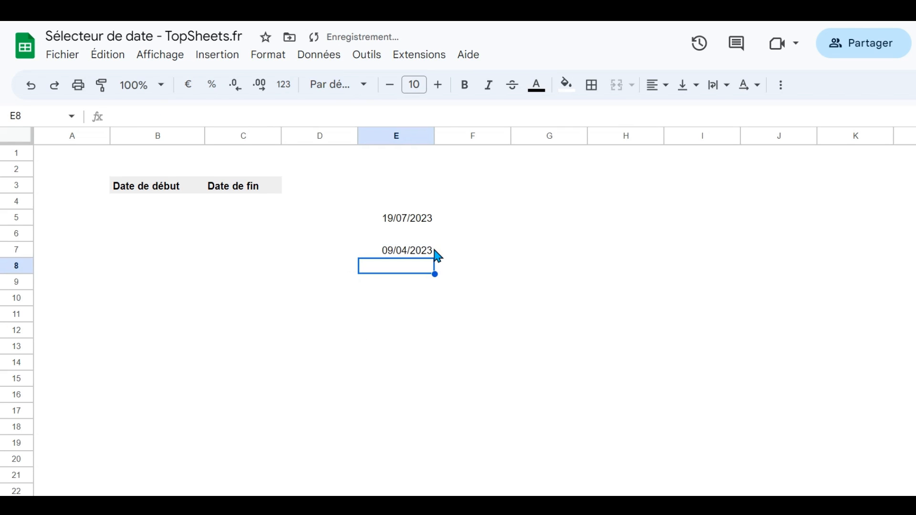
pyautogui.click(400, 252)
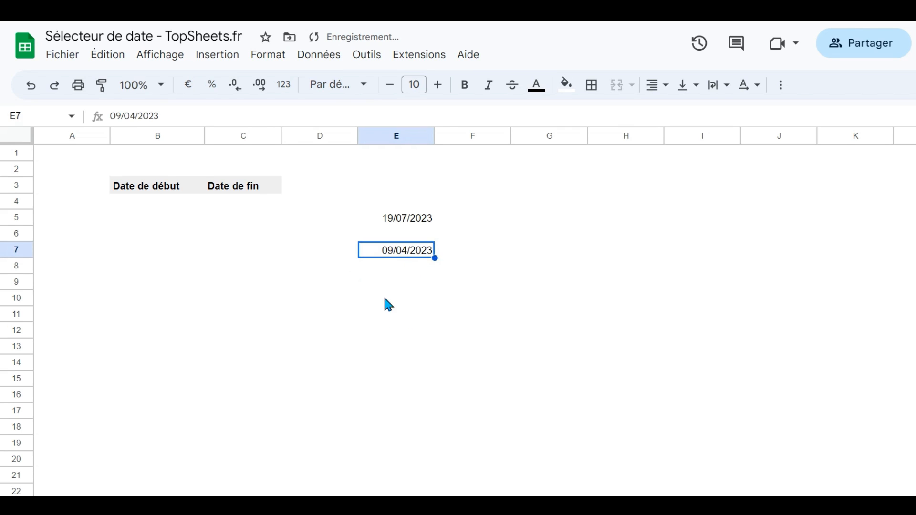
pyautogui.doubleClick(393, 252)
pyautogui.click(459, 252)
pyautogui.click(410, 252)
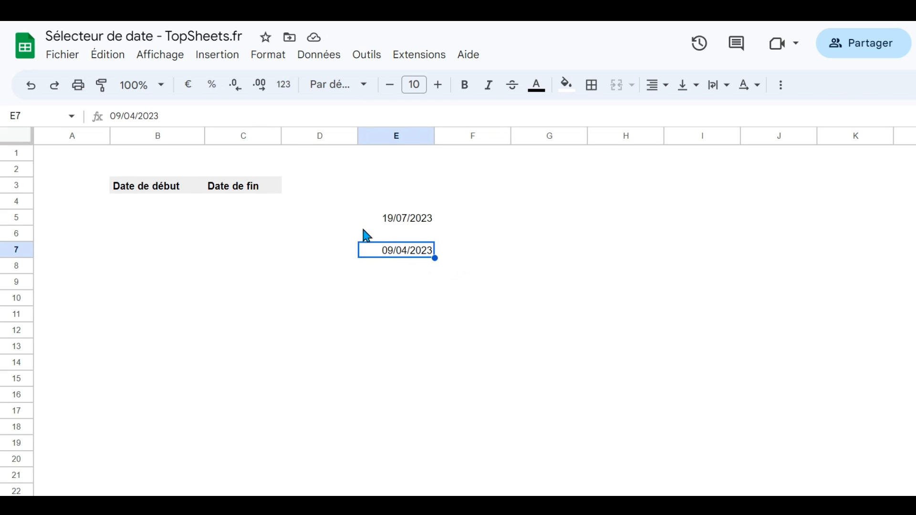
# Apply the custom date format "5 août 1930" to cell E7.
pyautogui.click(273, 65)
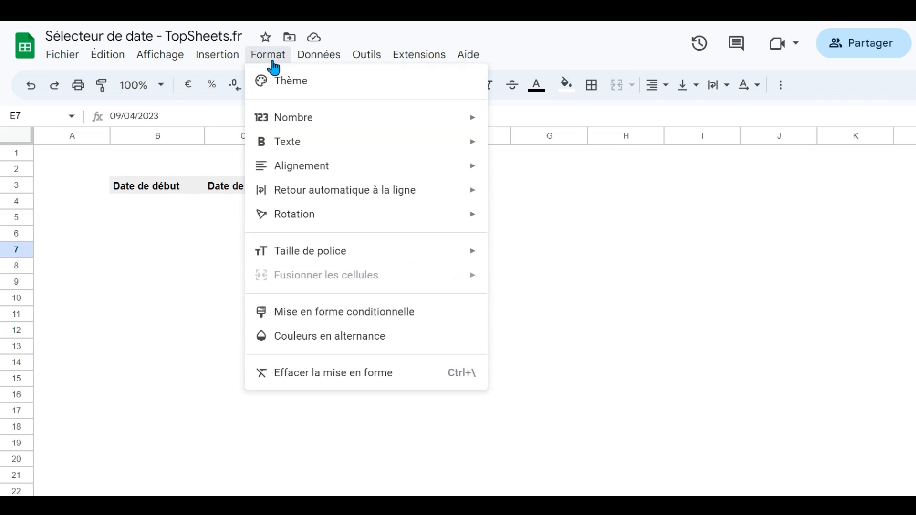
pyautogui.moveTo(282, 123)
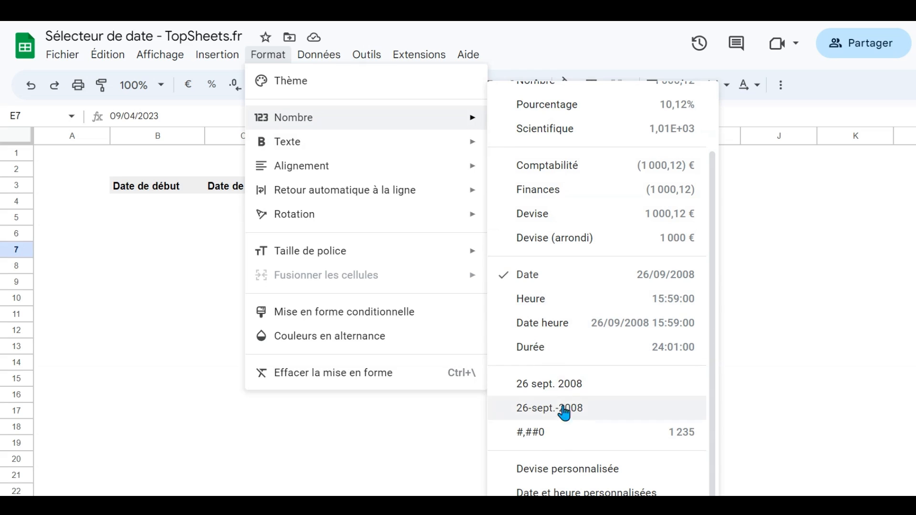
pyautogui.click(599, 491)
pyautogui.scroll(-3, 389, 228)
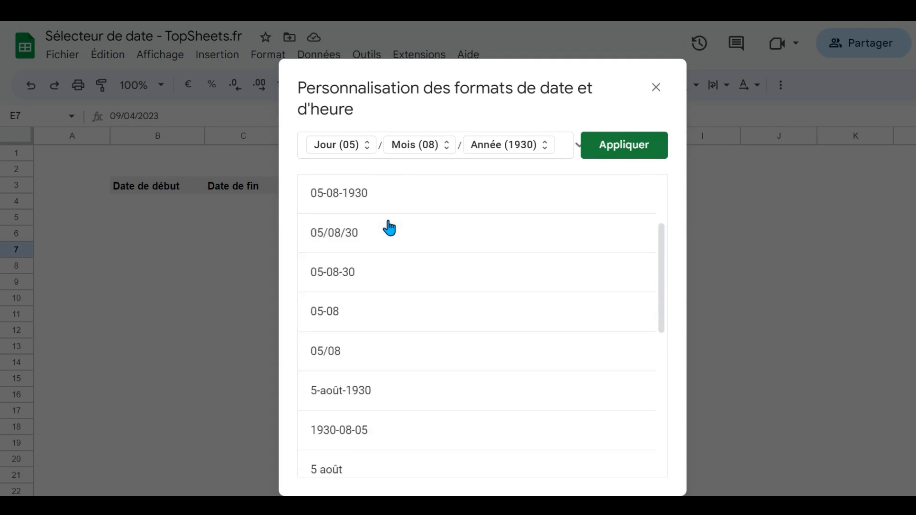
pyautogui.scroll(-8, 389, 229)
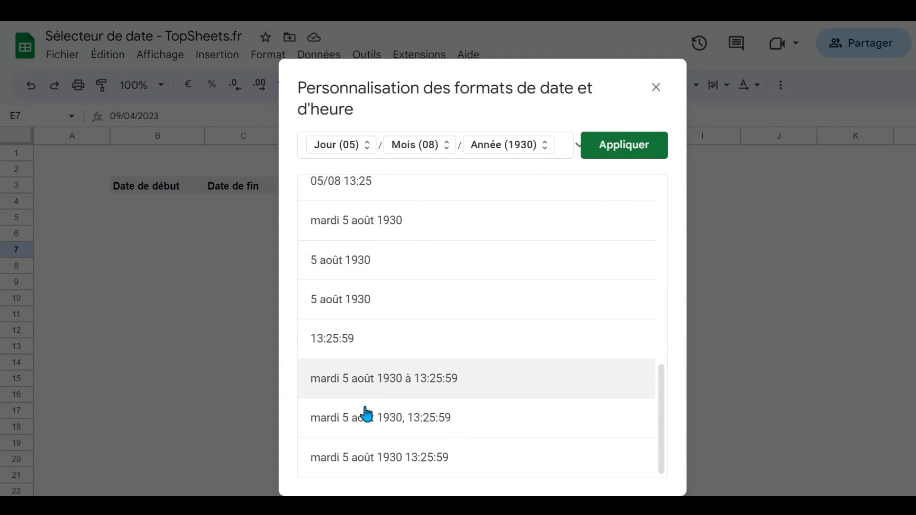
pyautogui.click(357, 276)
pyautogui.click(611, 155)
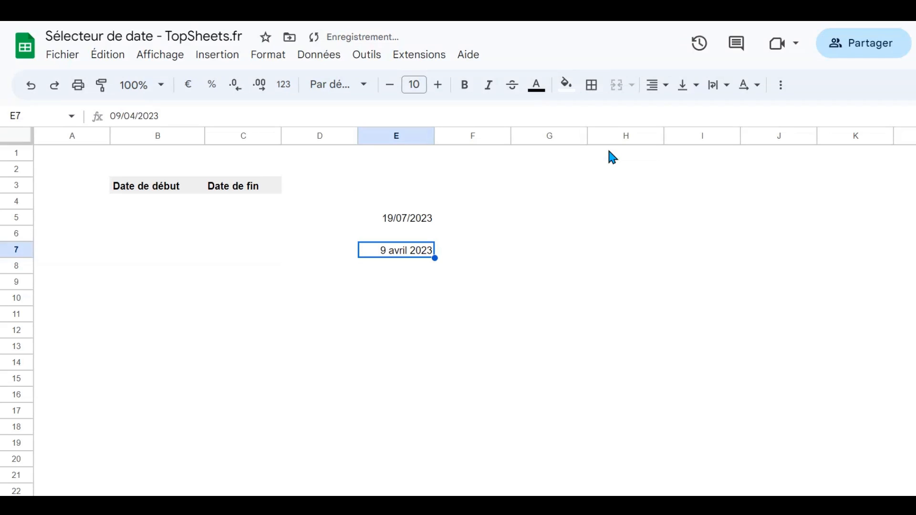
pyautogui.click(387, 296)
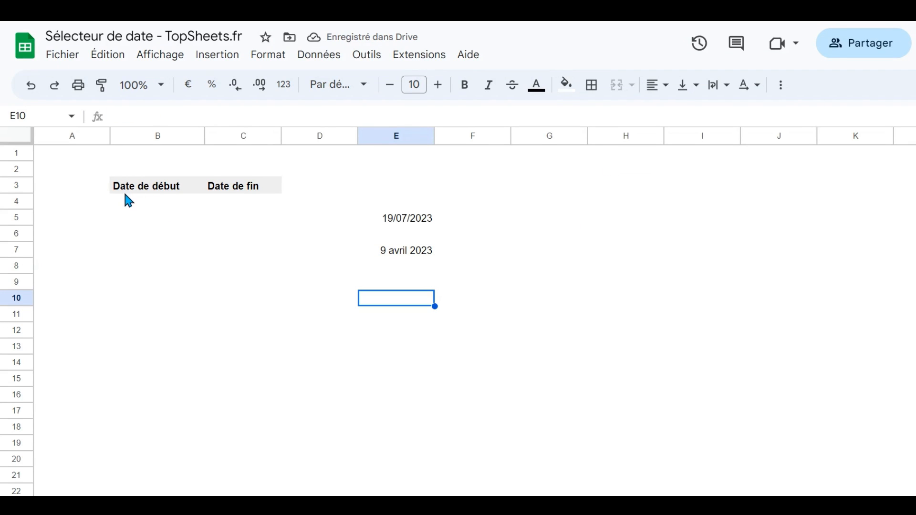
pyautogui.click(143, 200)
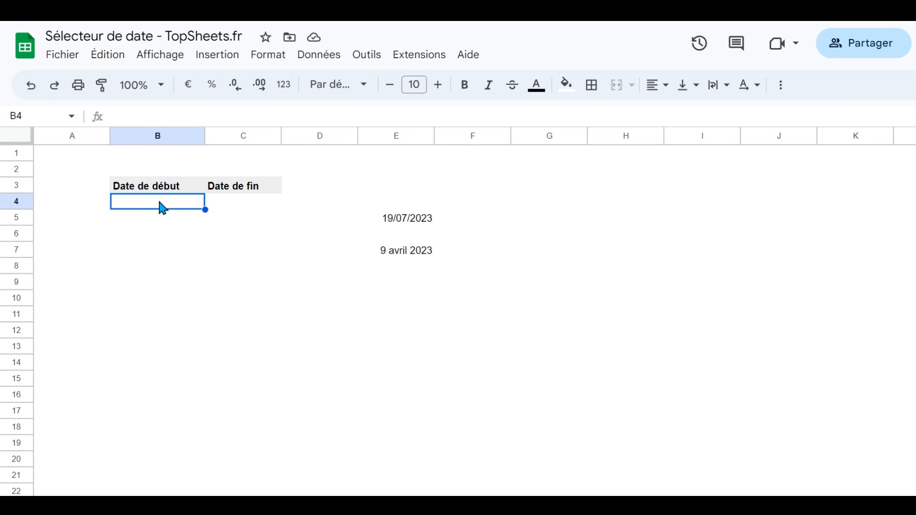
pyautogui.click(406, 223)
pyautogui.click(413, 251)
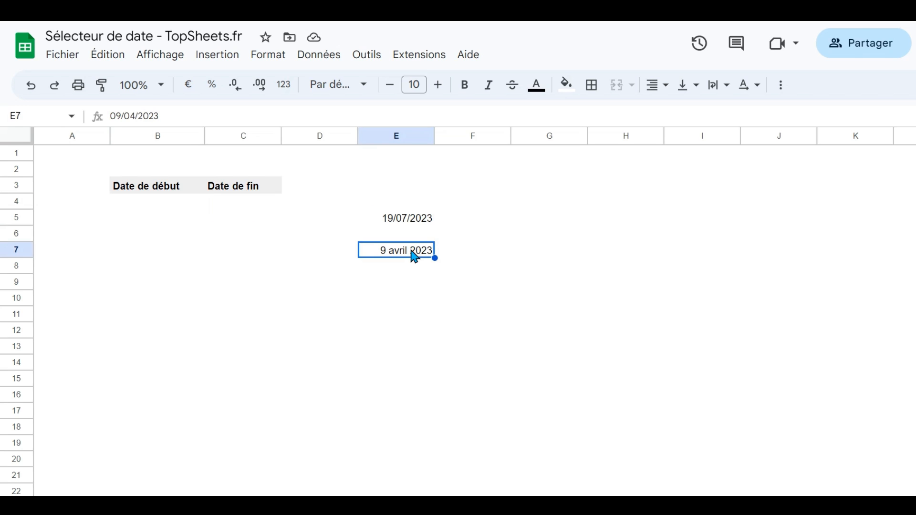
pyautogui.click(173, 201)
pyautogui.hotkey('alt', 'd')
pyautogui.click(136, 187)
# Add a data validation rule to cell B4 with the criterion "Est une date correcte" that rejects invalid input.
pyautogui.click(144, 205)
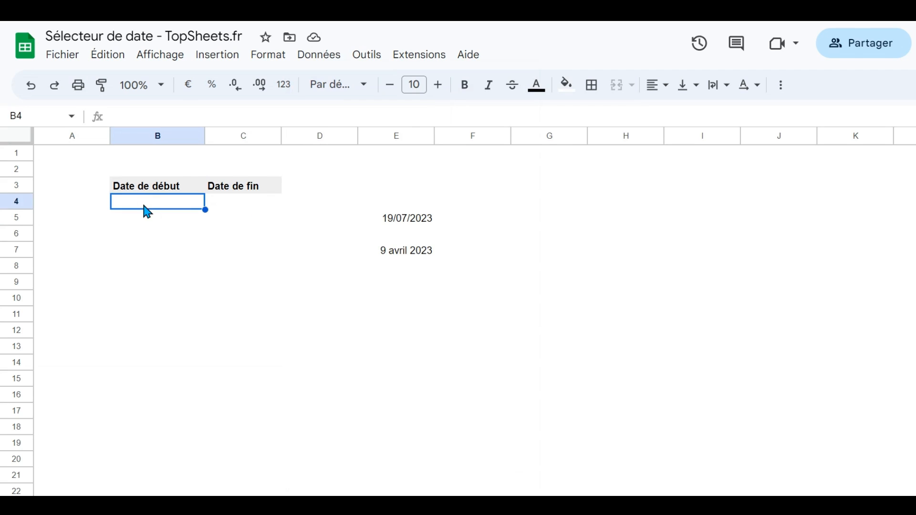
pyautogui.click(319, 55)
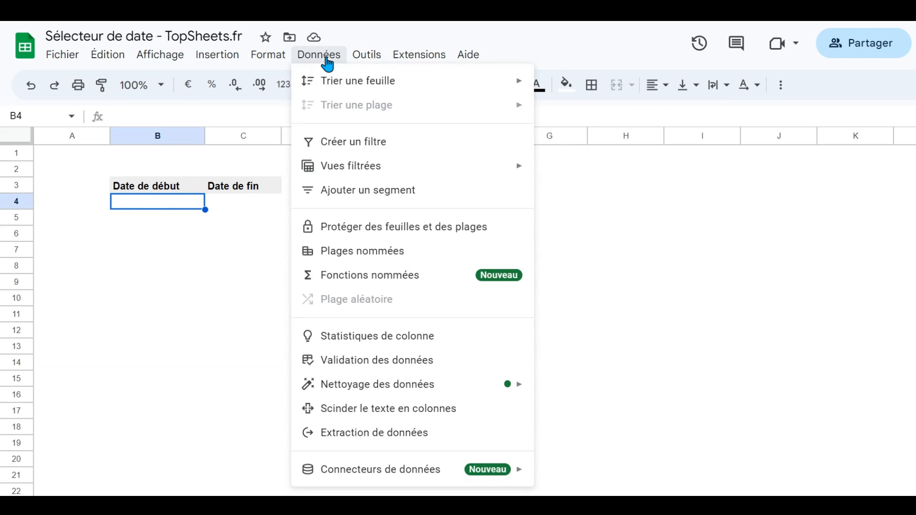
pyautogui.click(356, 363)
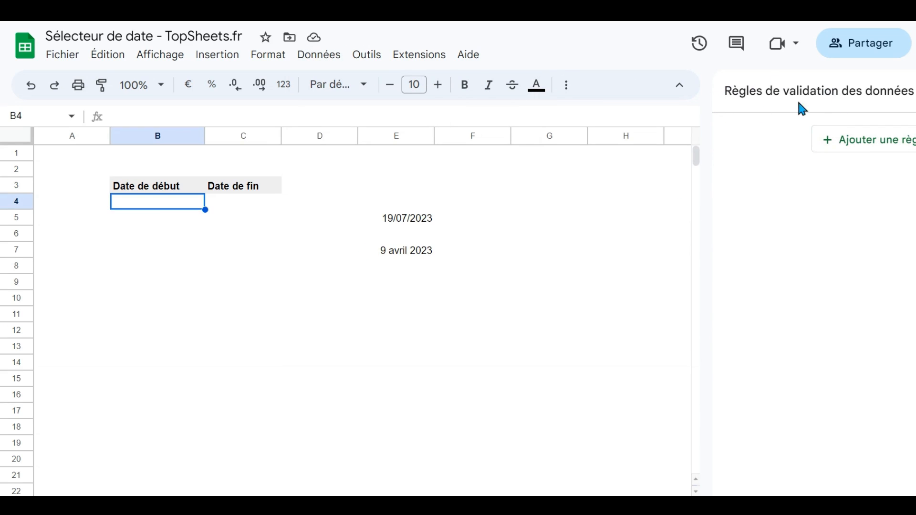
pyautogui.click(878, 143)
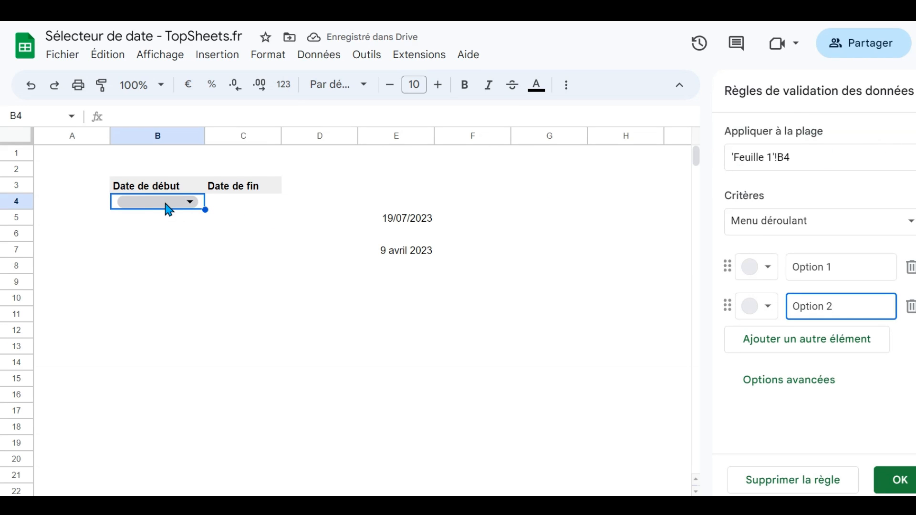
pyautogui.click(906, 227)
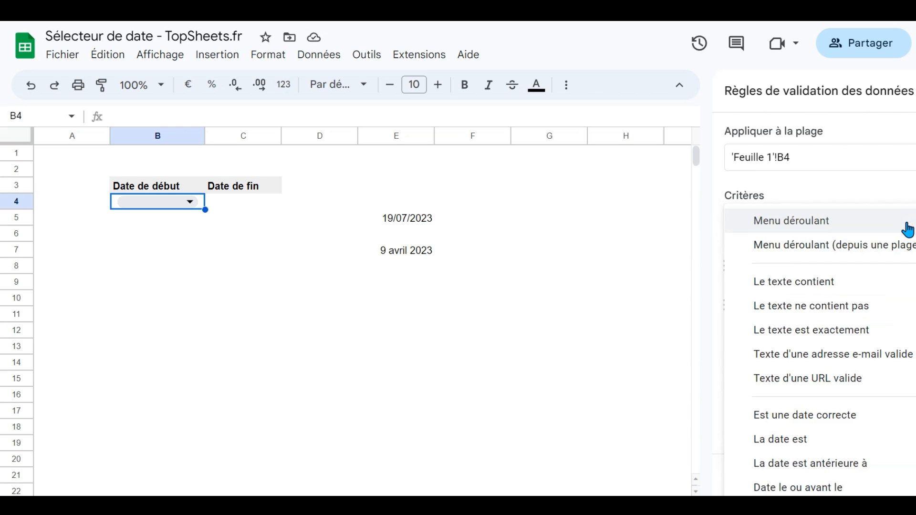
pyautogui.click(813, 425)
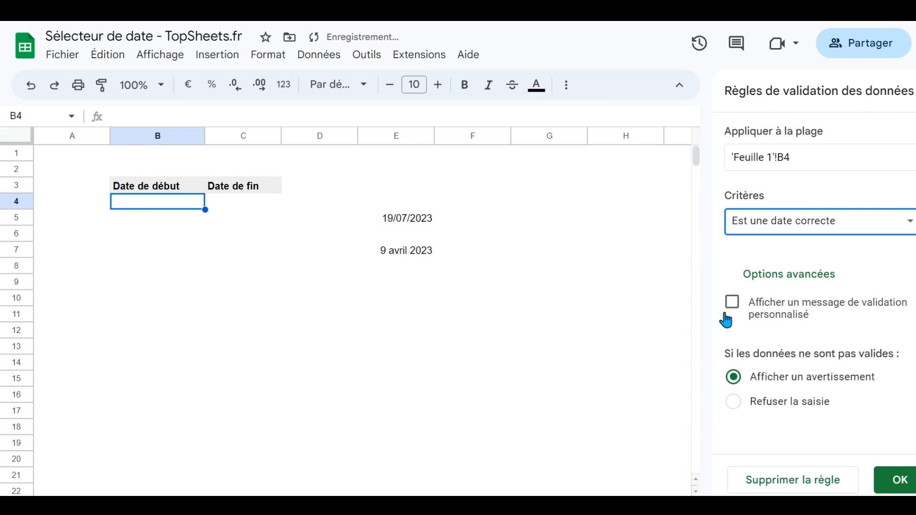
pyautogui.click(734, 402)
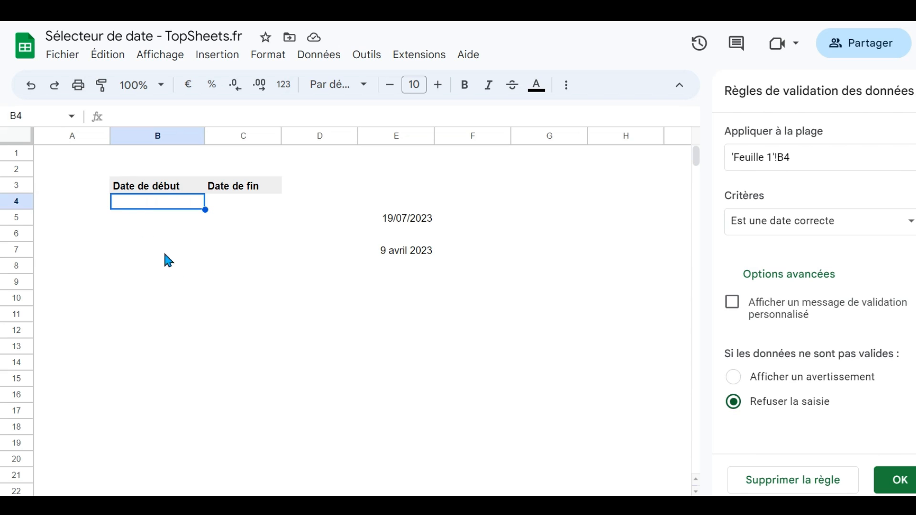
pyautogui.click(895, 485)
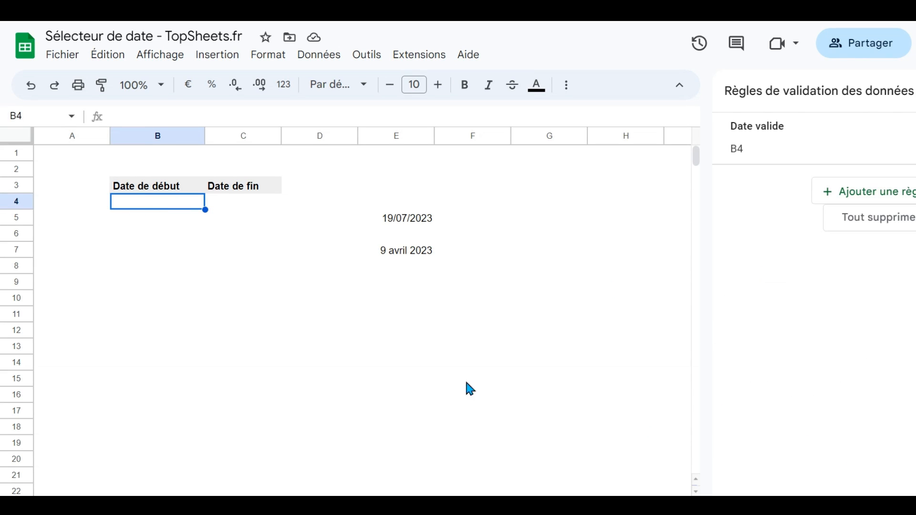
# Check whether the start-date cell B4 and the end-date cell C4 offer a date picker when edited.
pyautogui.doubleClick(137, 205)
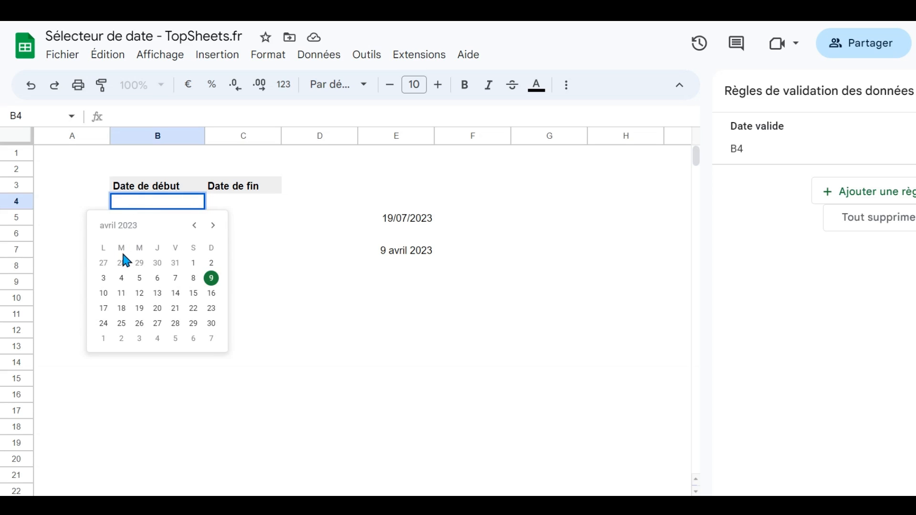
pyautogui.click(251, 367)
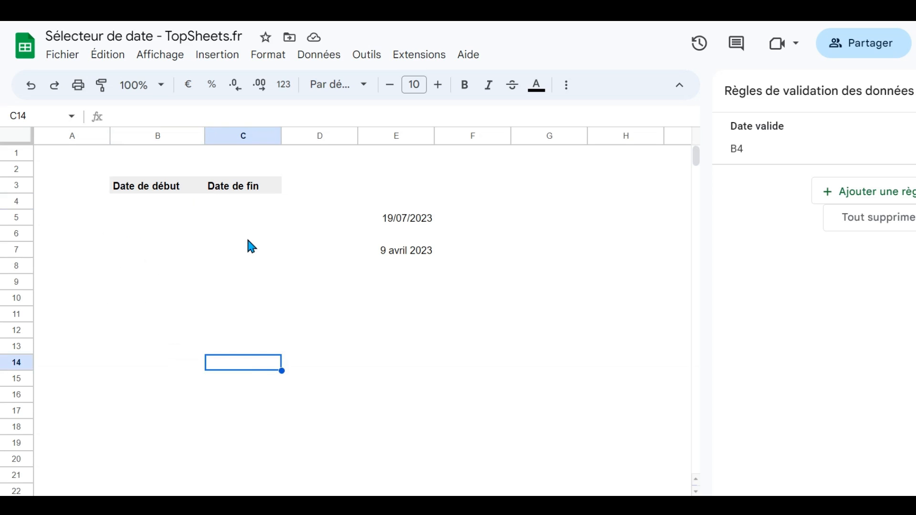
pyautogui.click(236, 206)
pyautogui.doubleClick(237, 206)
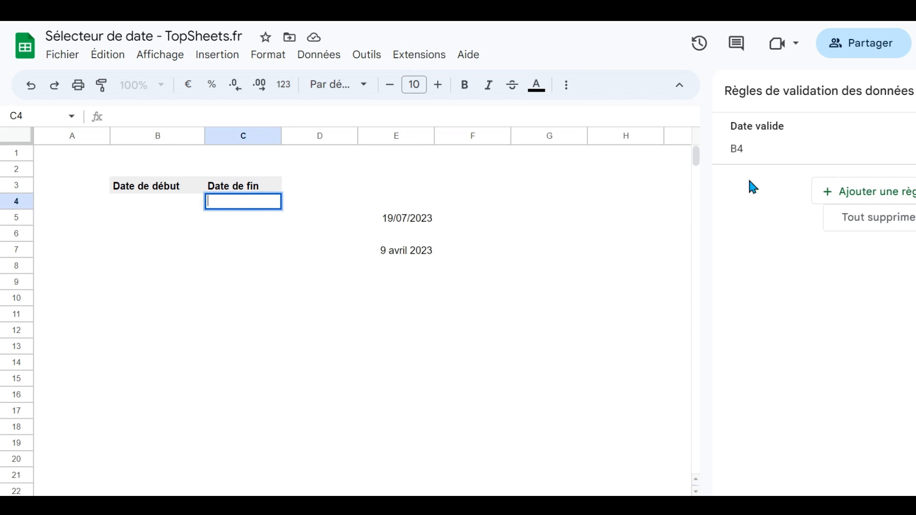
# Extend the valid-date validation rule to the range 'Feuille 1'!B4:C4.
pyautogui.click(751, 149)
pyautogui.click(798, 162)
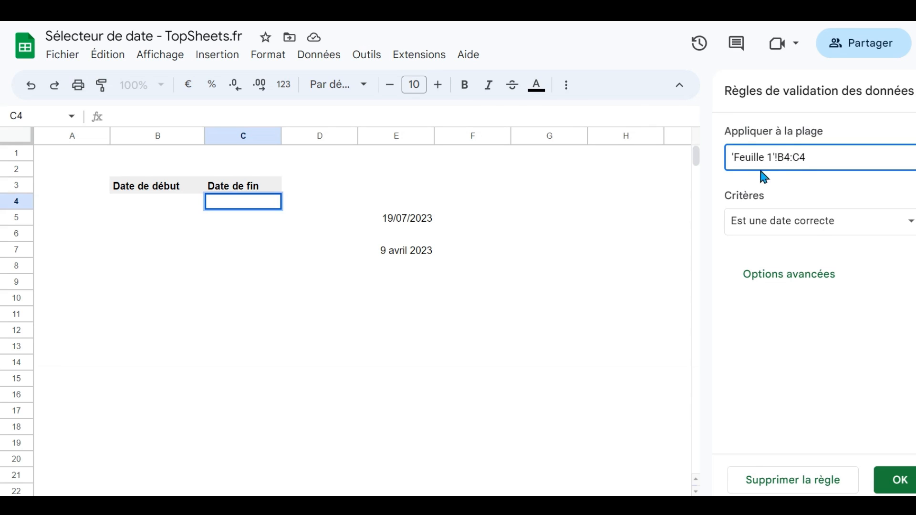
pyautogui.click(903, 483)
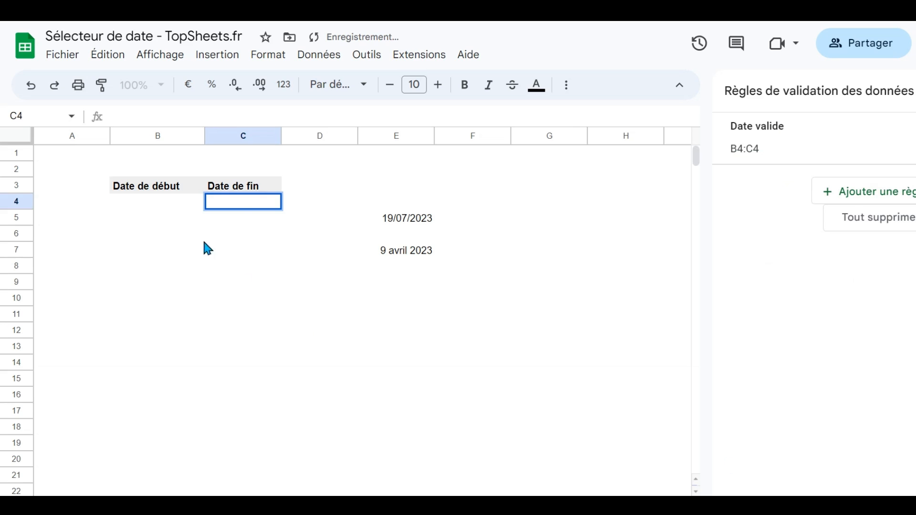
# Check that the end-date cell C4 and the start-date cell B4 both open a date picker when edited.
pyautogui.doubleClick(224, 202)
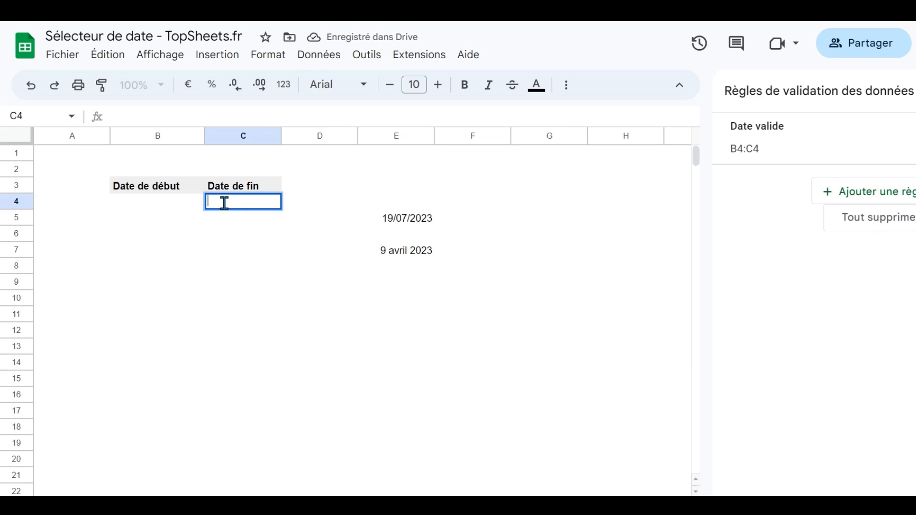
pyautogui.click(227, 249)
pyautogui.doubleClick(225, 204)
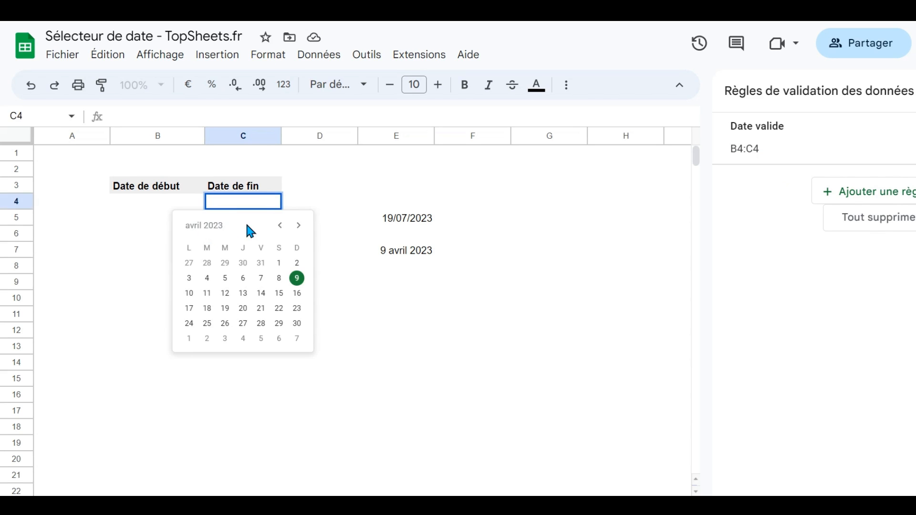
pyautogui.click(418, 315)
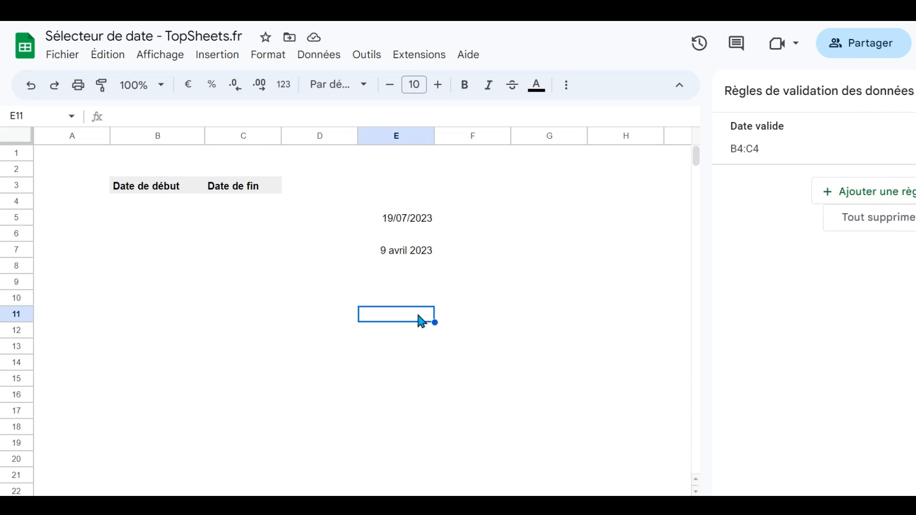
pyautogui.click(165, 204)
pyautogui.click(217, 202)
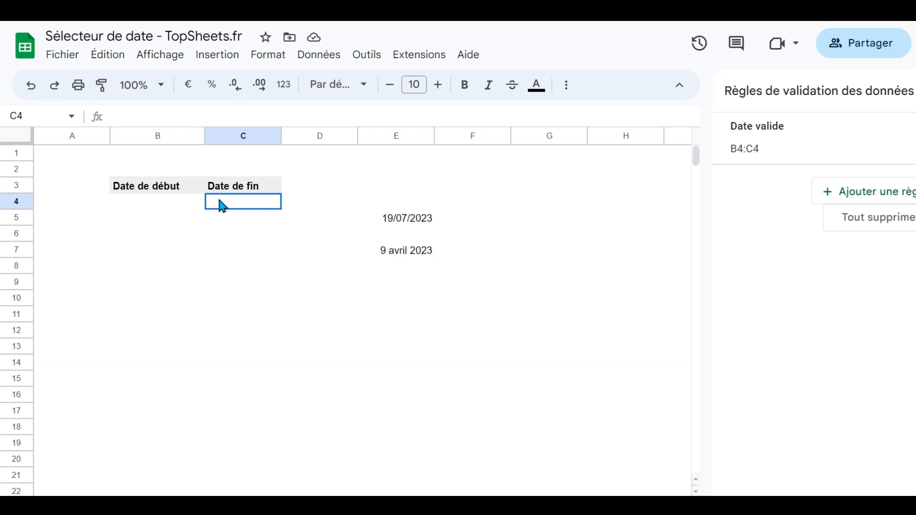
pyautogui.doubleClick(170, 200)
pyautogui.click(299, 320)
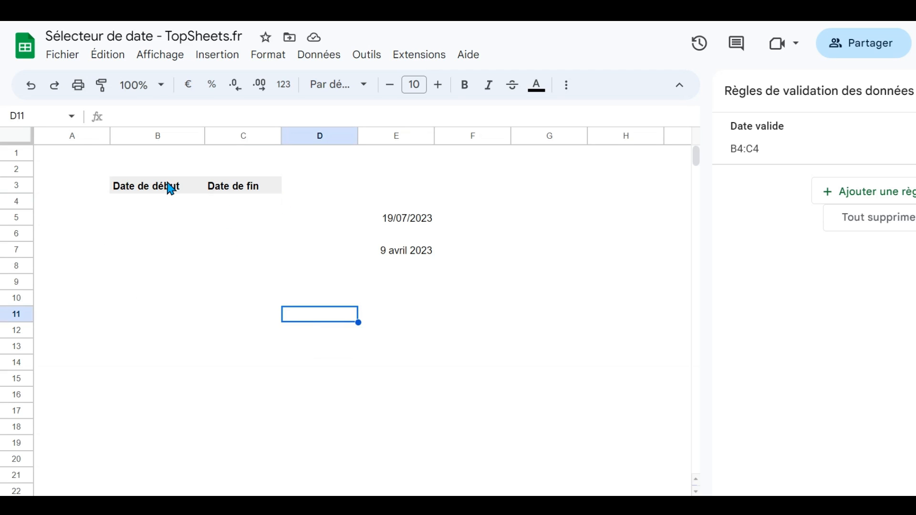
# Apply all borders to the range B3:C4 and open the start-date cell B4 to check its date picker.
pyautogui.click(170, 186)
pyautogui.moveTo(190, 191); pyautogui.dragTo(232, 202)
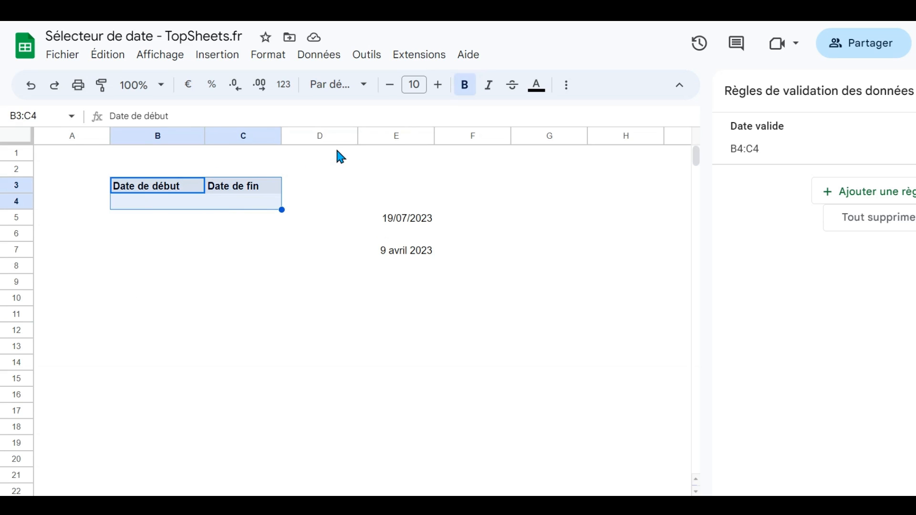
pyautogui.click(566, 88)
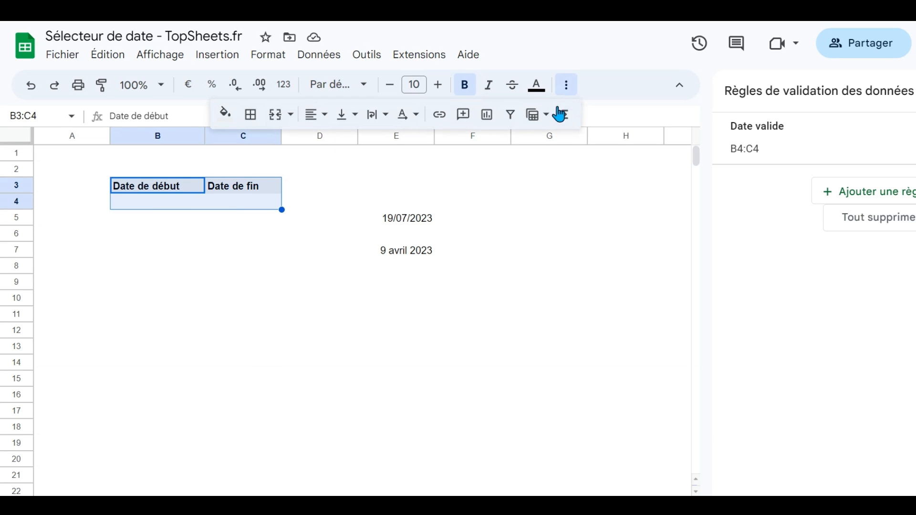
pyautogui.click(251, 116)
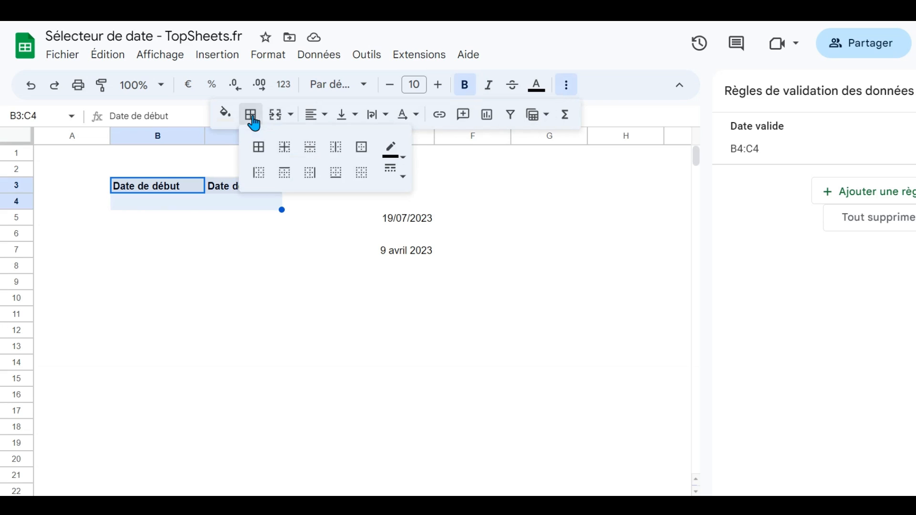
pyautogui.click(259, 148)
pyautogui.click(319, 298)
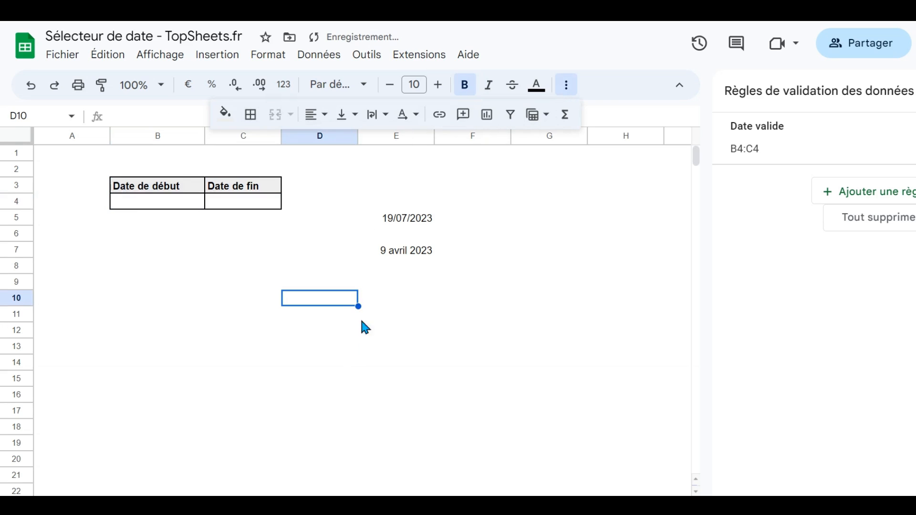
pyautogui.doubleClick(136, 202)
pyautogui.click(269, 281)
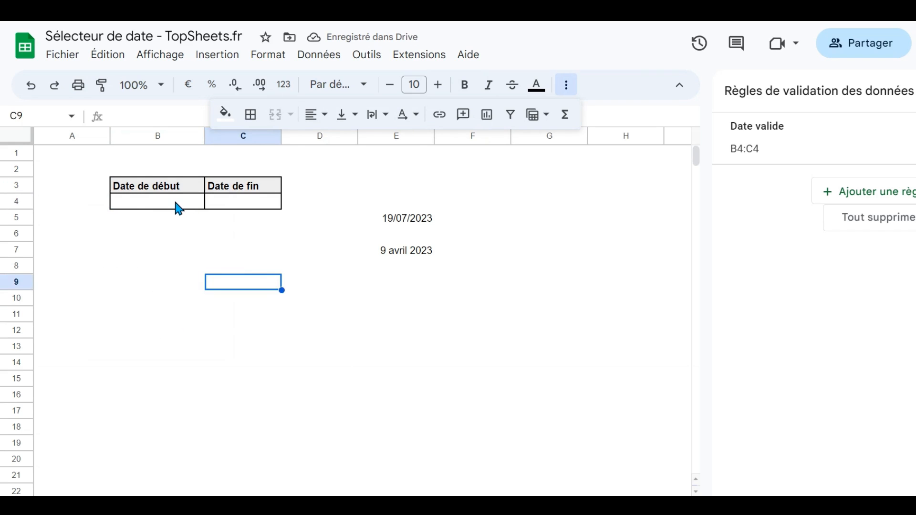
# Change the validation rule of start-date cell B4 to the criterion "Date le ou après le" with "aujourd'hui".
pyautogui.click(175, 204)
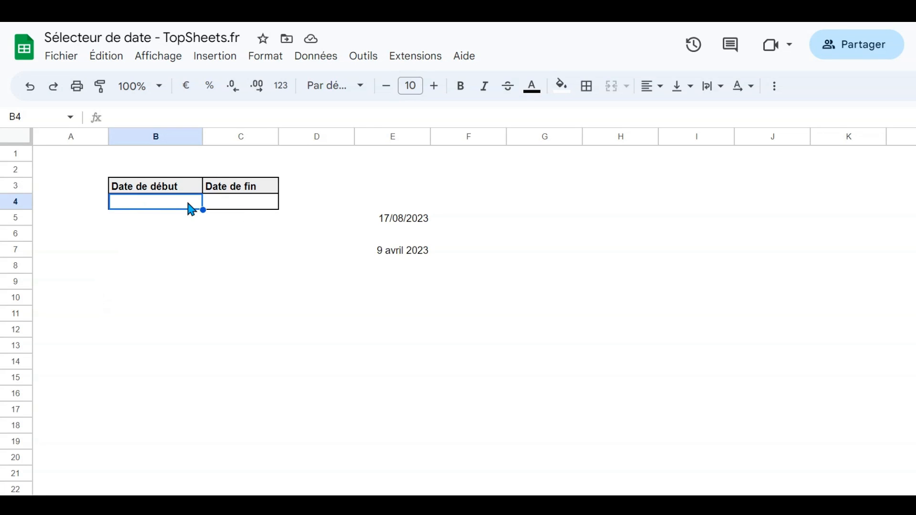
pyautogui.click(329, 58)
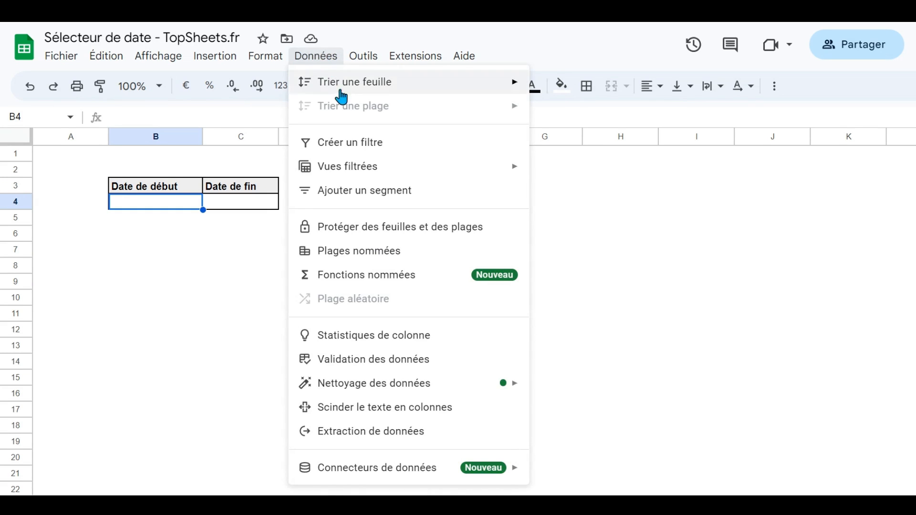
pyautogui.click(368, 361)
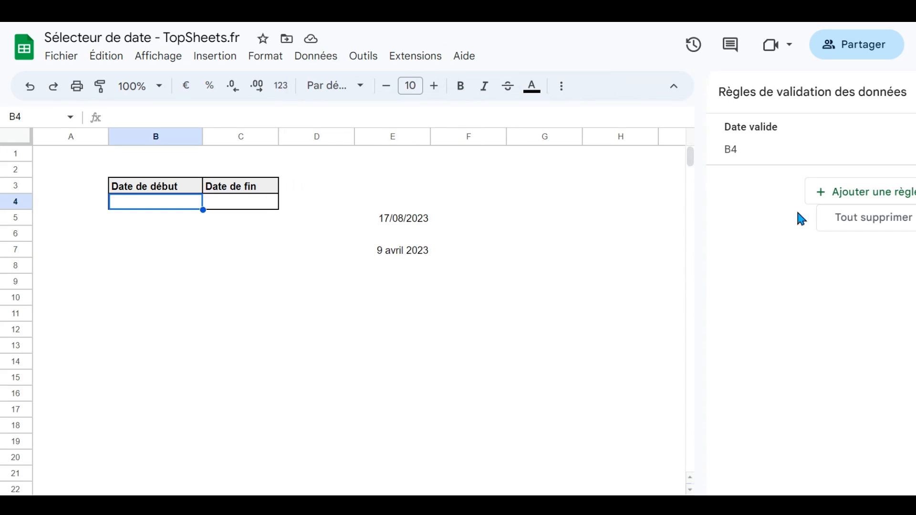
pyautogui.click(748, 159)
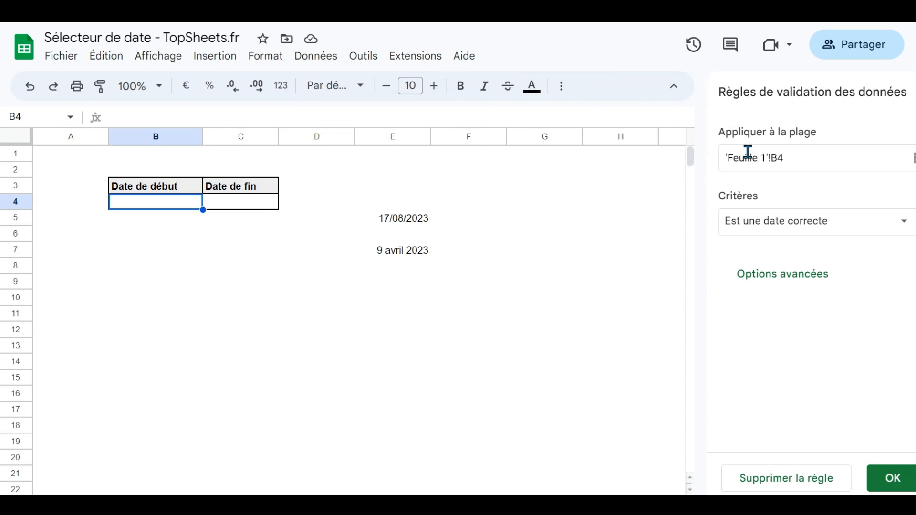
pyautogui.click(904, 228)
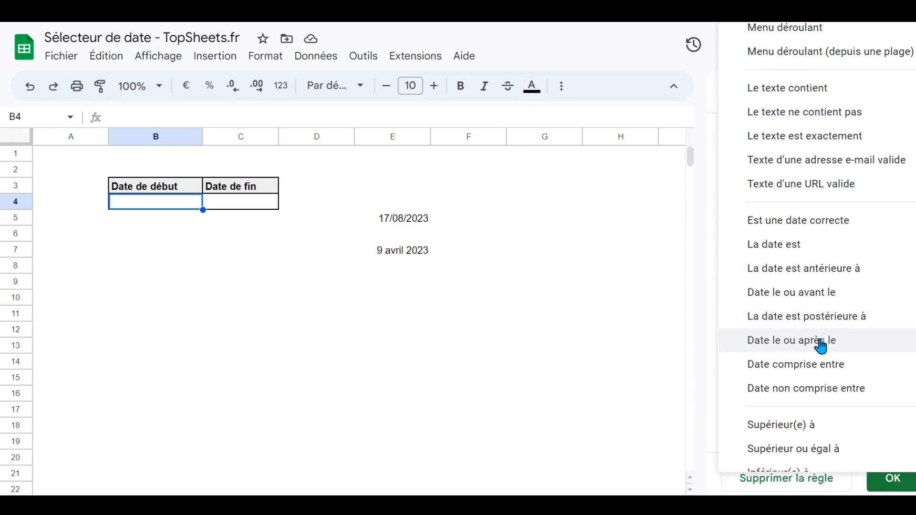
pyautogui.click(840, 345)
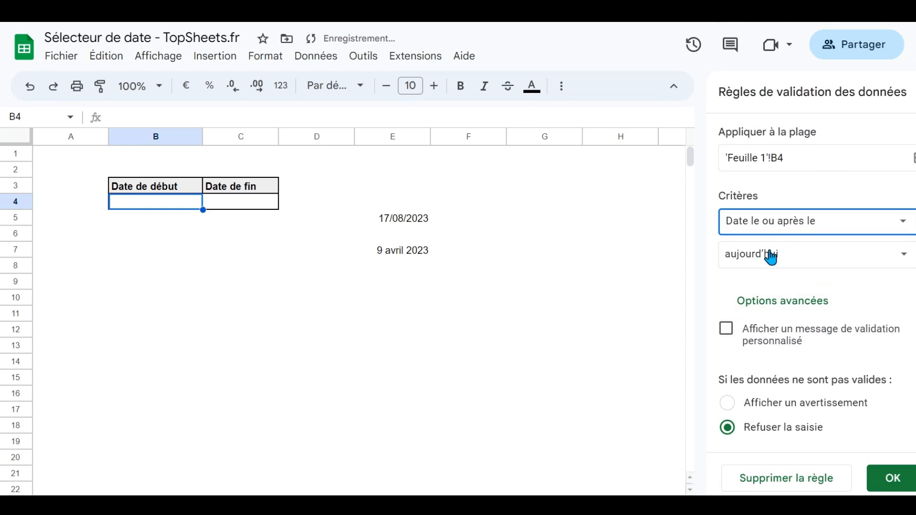
pyautogui.click(905, 256)
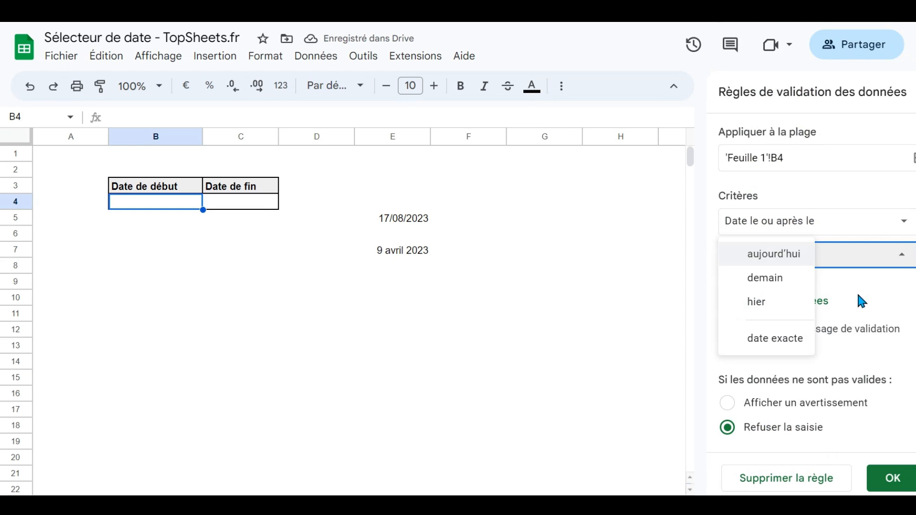
pyautogui.click(796, 258)
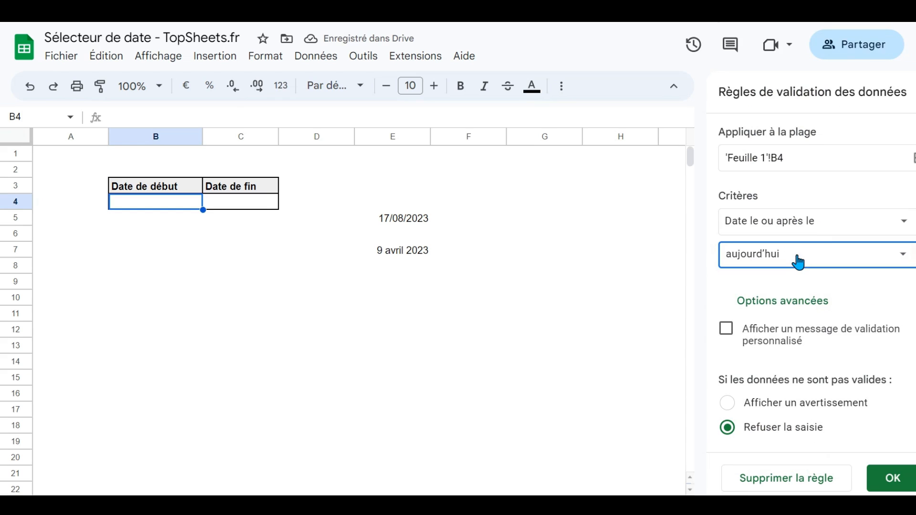
# Add a validation rule to end-date cell C4 with the criterion "Date le ou avant le", "date exacte" 01/12/2023.
pyautogui.click(251, 204)
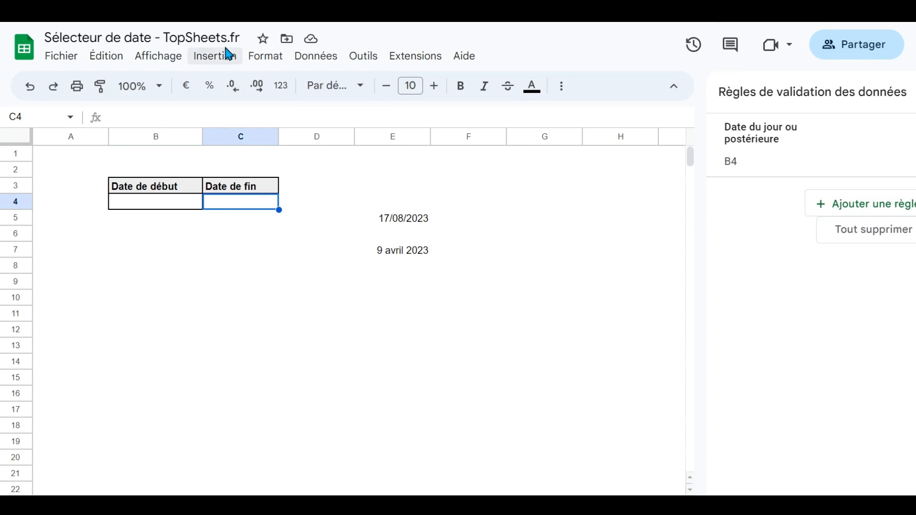
pyautogui.click(867, 206)
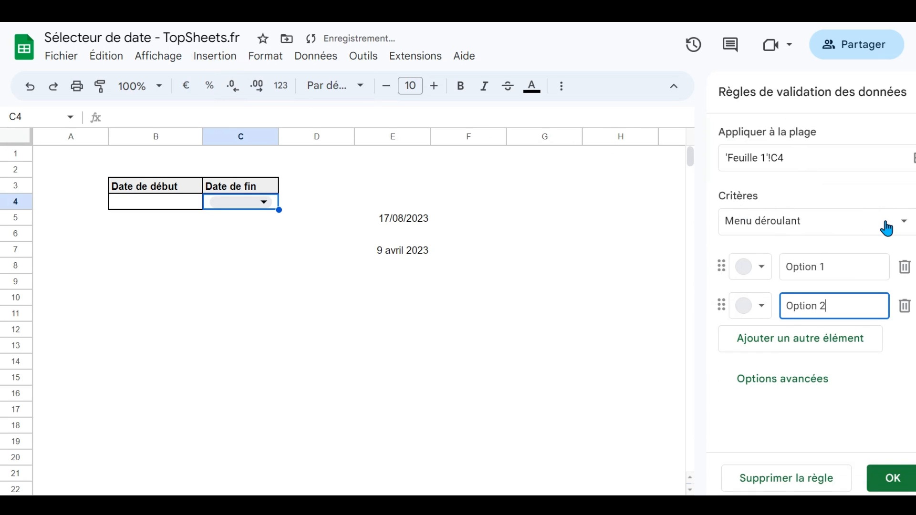
pyautogui.click(900, 223)
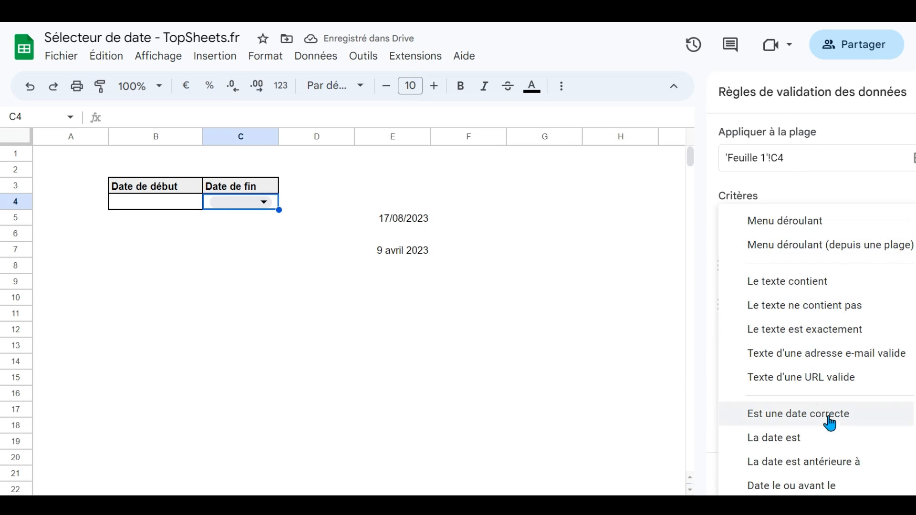
pyautogui.scroll(-2, 811, 453)
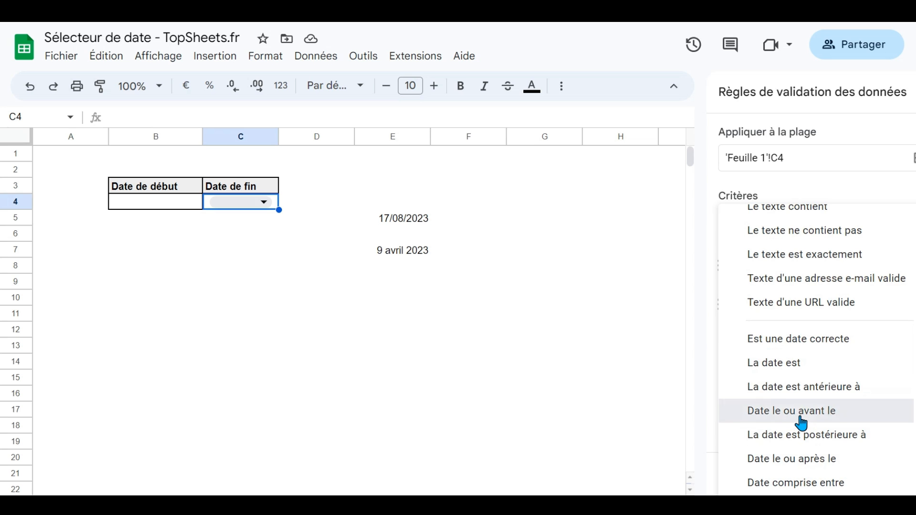
pyautogui.click(799, 413)
pyautogui.click(901, 257)
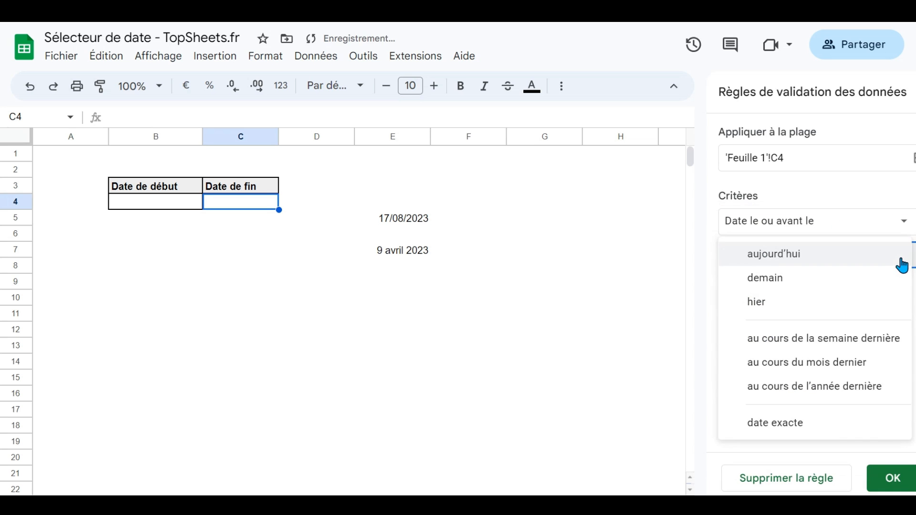
pyautogui.click(812, 423)
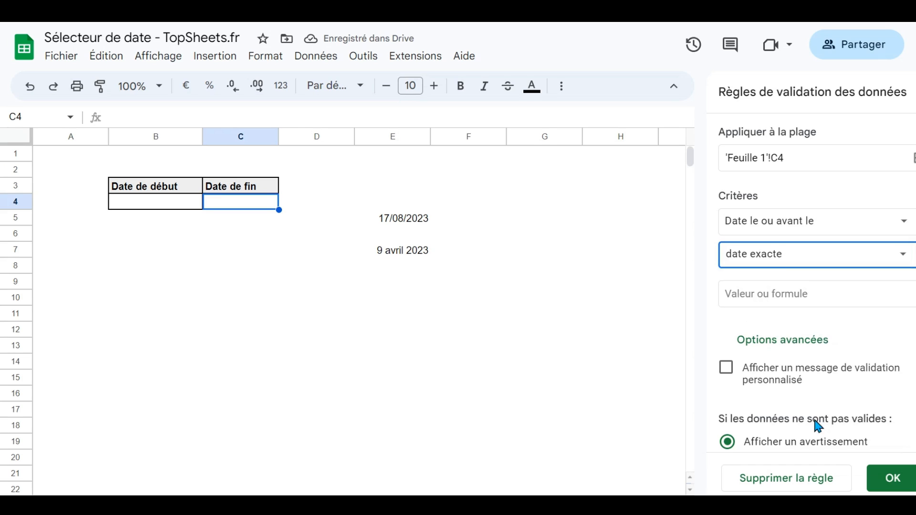
pyautogui.click(803, 300)
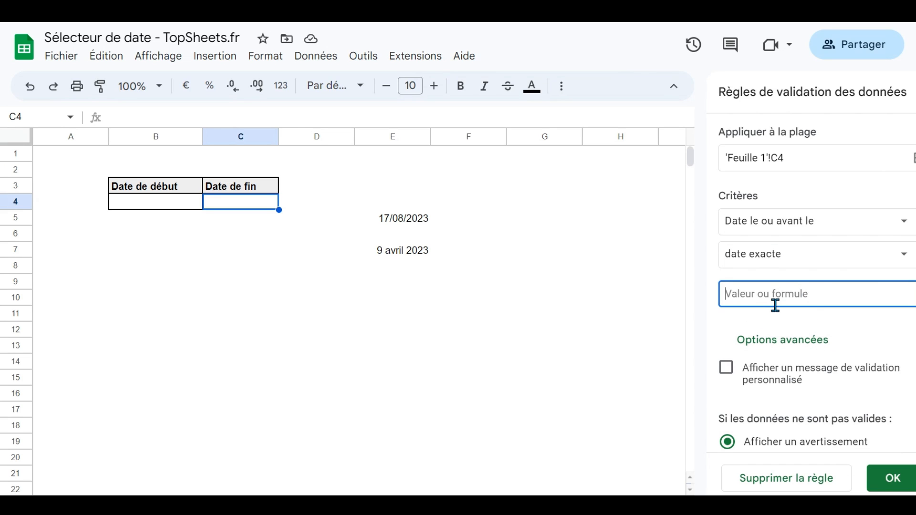
pyautogui.write('01/12/2023')
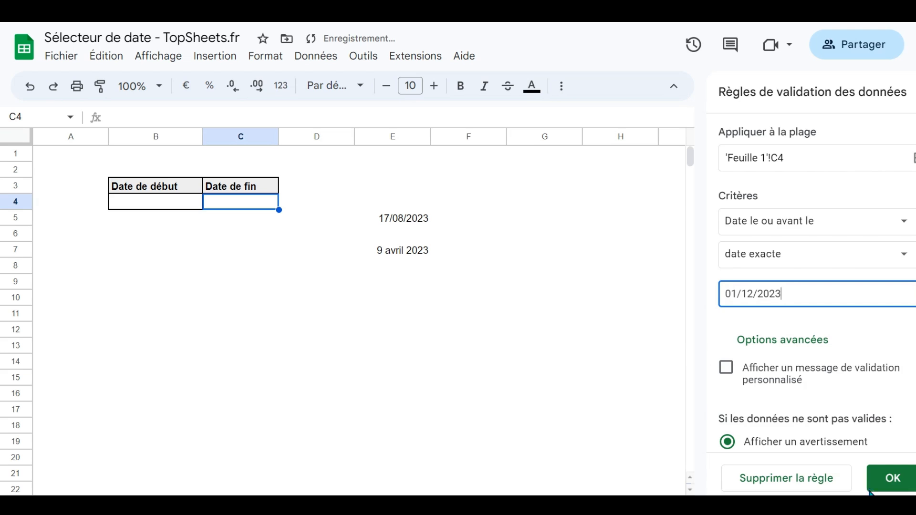
pyautogui.click(889, 479)
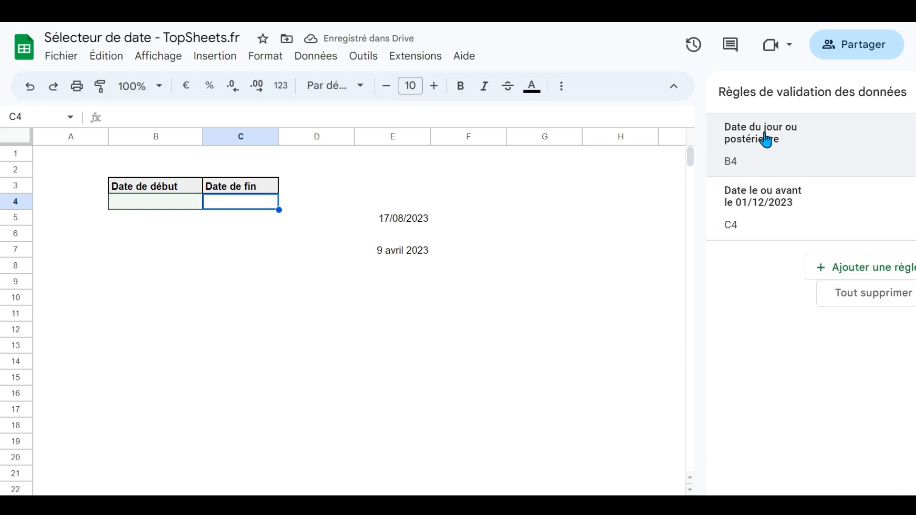